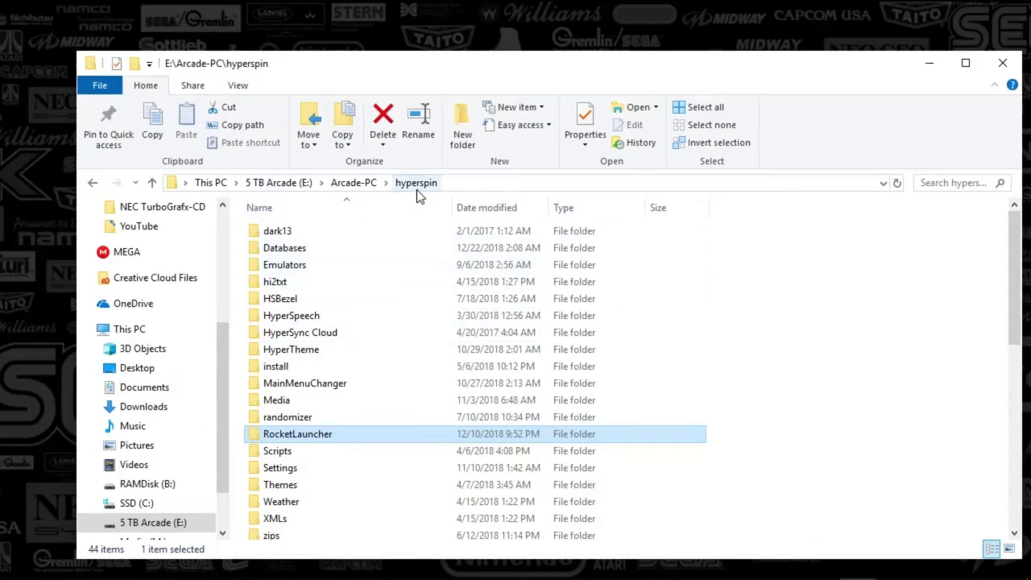
Open the Bezels folder inside RocketLauncher's Media folder
{"action": "double_click", "coordinate": [284, 437]}
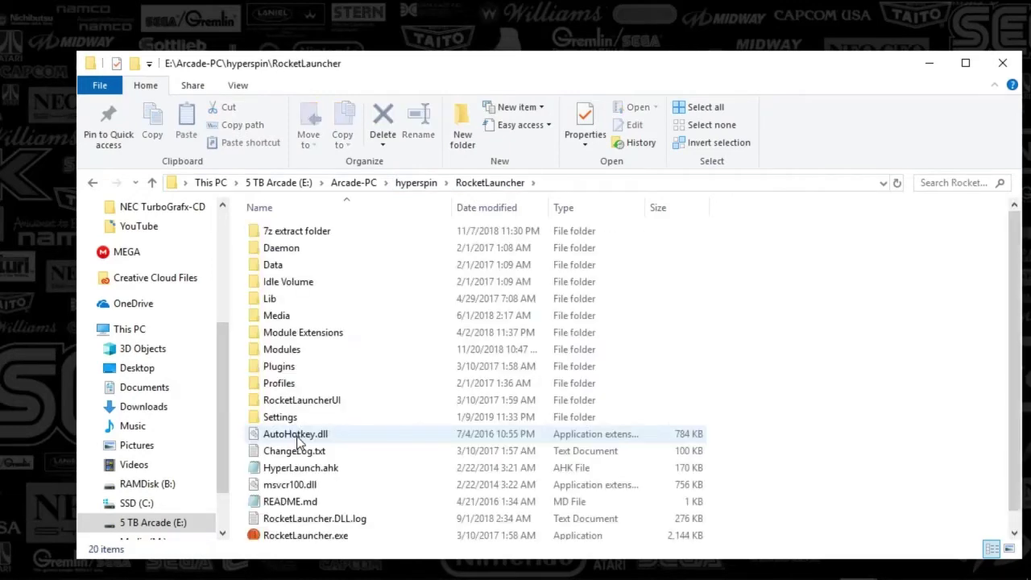
{"action": "double_click", "coordinate": [278, 318]}
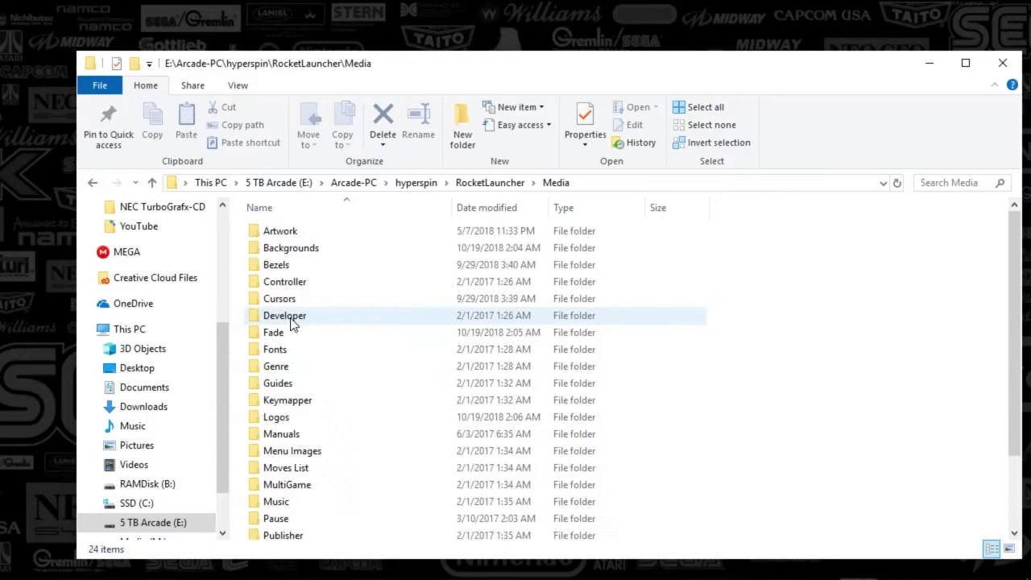
{"action": "double_click", "coordinate": [275, 266]}
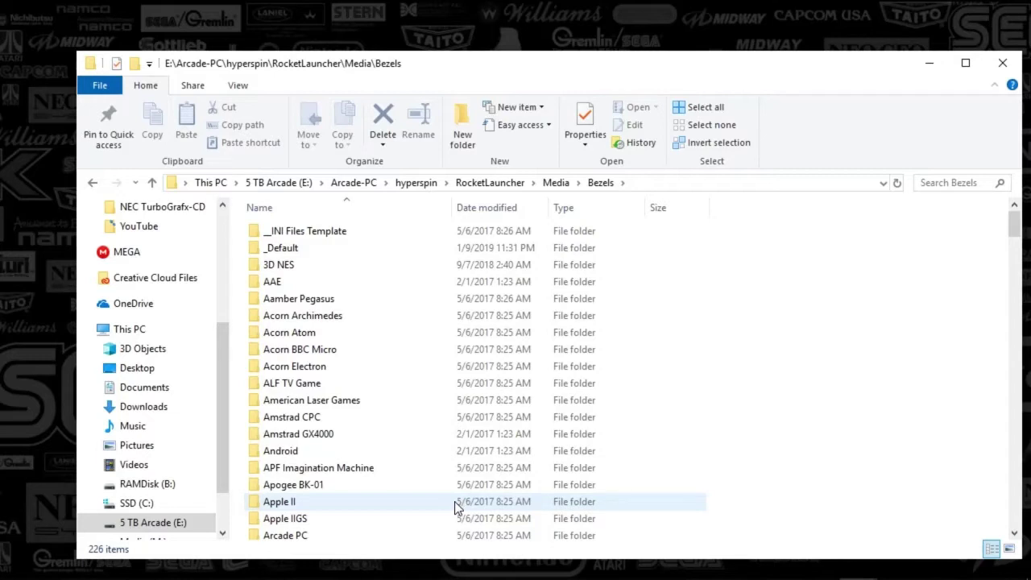
Open the MAME bezel folder, look inside its 3wondersu game folder and return to the MAME folder
{"action": "scroll", "coordinate": [338, 461], "scroll_direction": "down", "scroll_amount": 6}
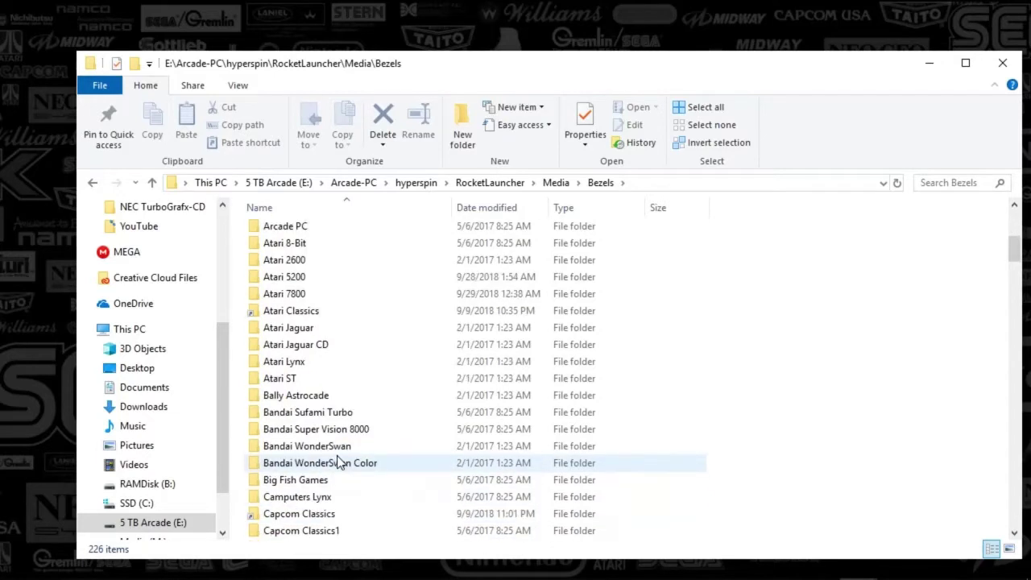
{"action": "scroll", "coordinate": [344, 486], "scroll_direction": "down", "scroll_amount": 12}
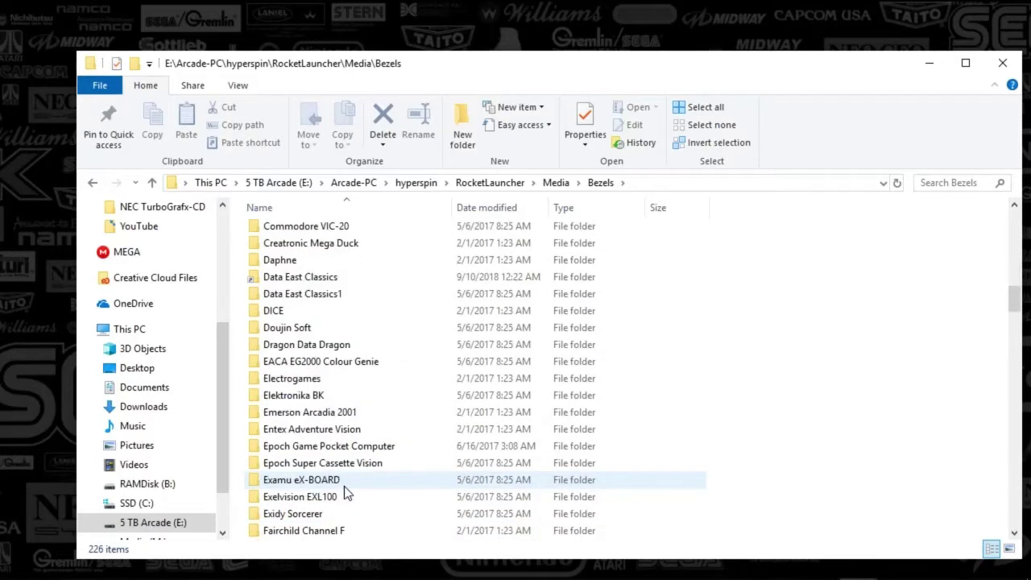
{"action": "scroll", "coordinate": [376, 500], "scroll_direction": "down", "scroll_amount": 6}
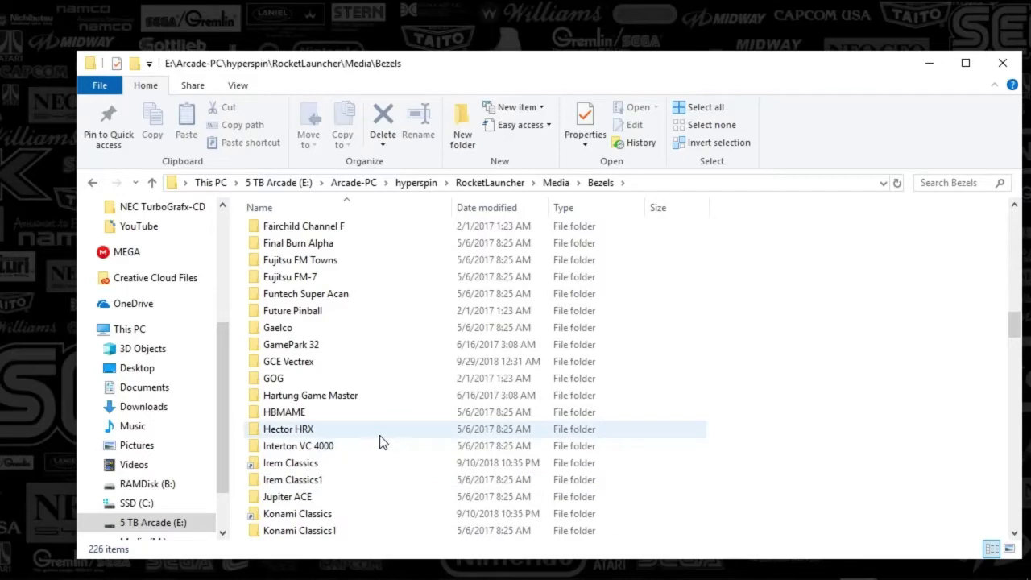
{"action": "scroll", "coordinate": [380, 456], "scroll_direction": "down", "scroll_amount": 6}
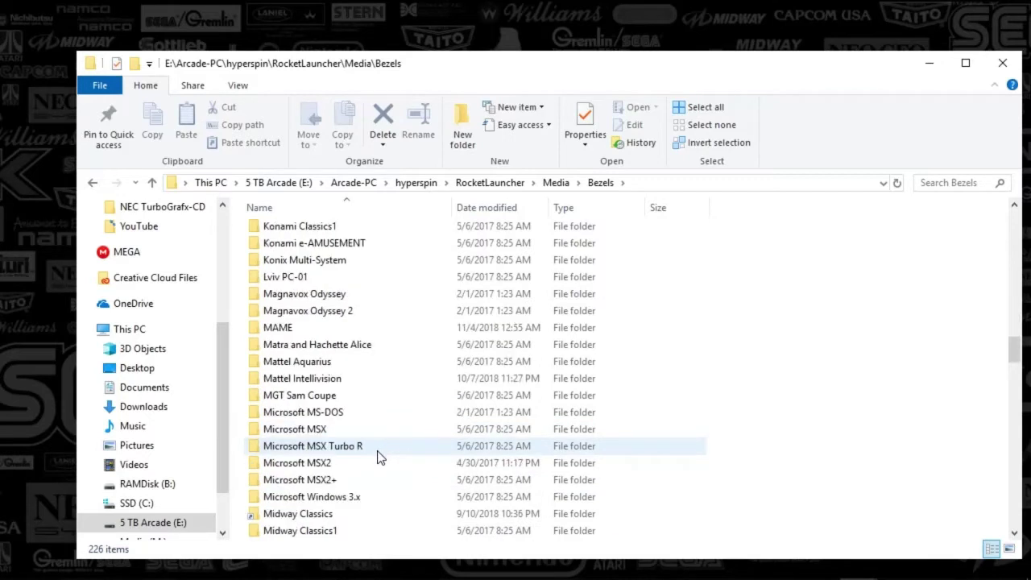
{"action": "scroll", "coordinate": [380, 456], "scroll_direction": "down", "scroll_amount": 6}
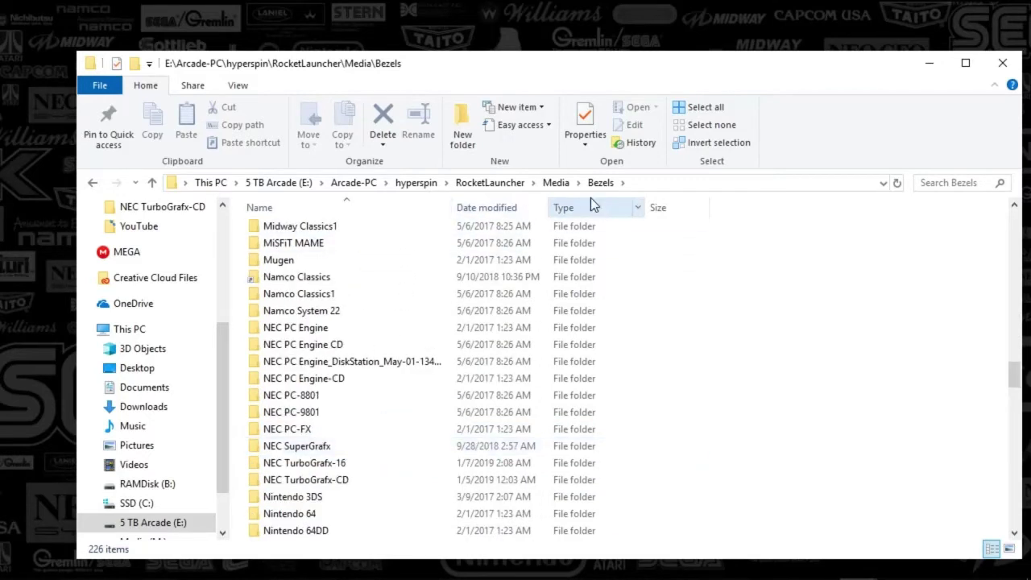
{"action": "scroll", "coordinate": [306, 337], "scroll_direction": "up", "scroll_amount": 6}
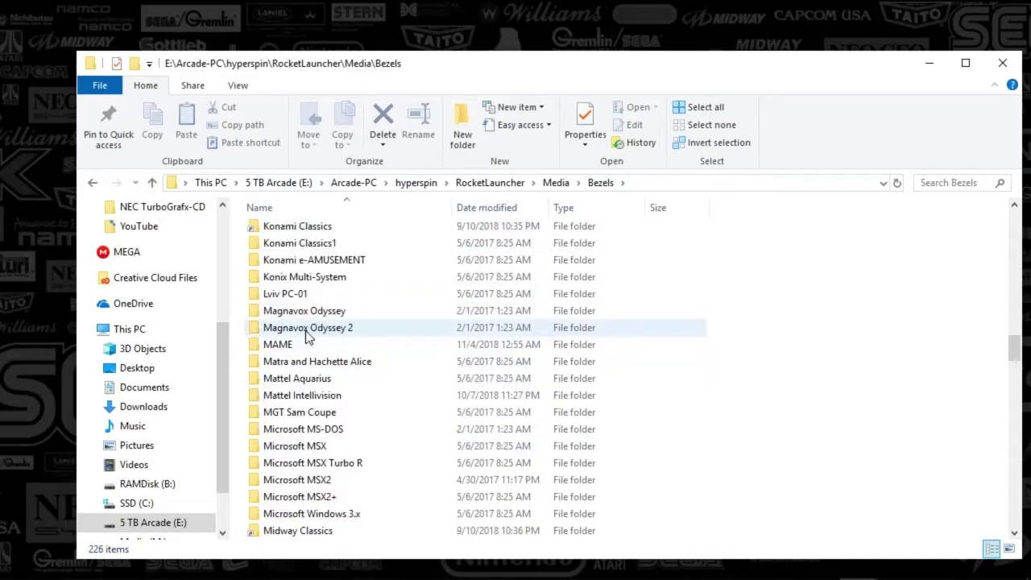
{"action": "double_click", "coordinate": [289, 345]}
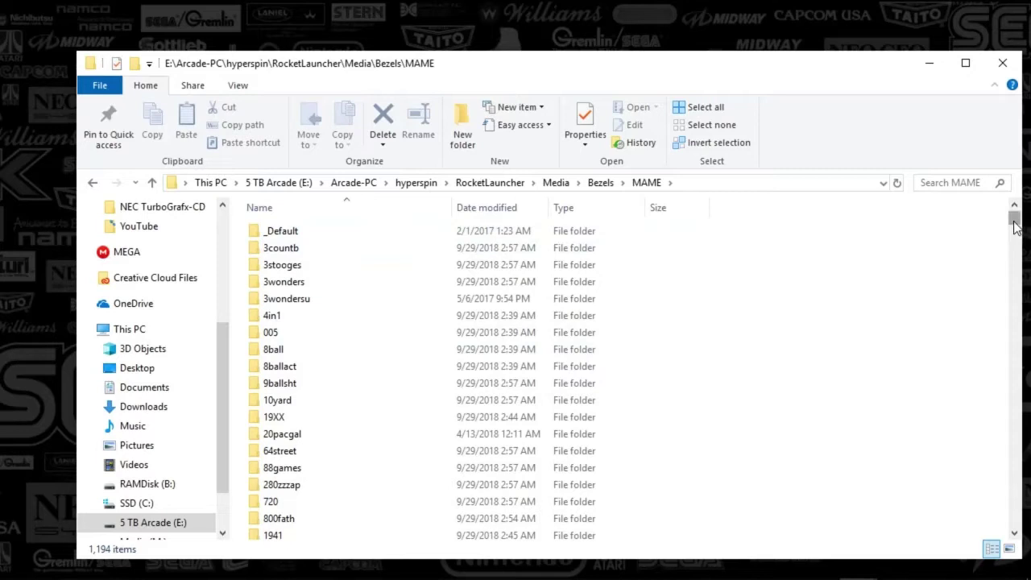
{"action": "double_click", "coordinate": [291, 305]}
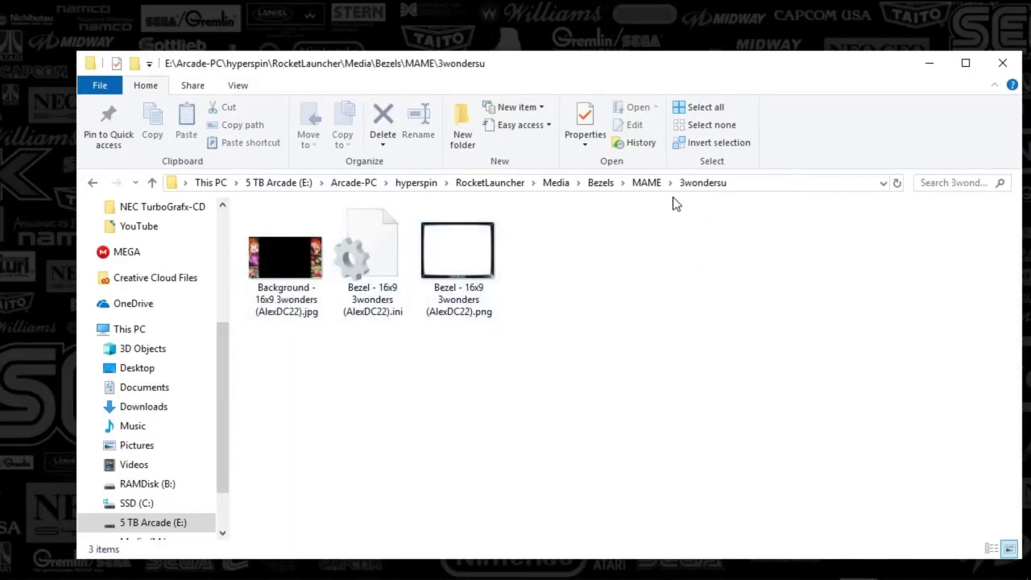
{"action": "left_click", "coordinate": [650, 185]}
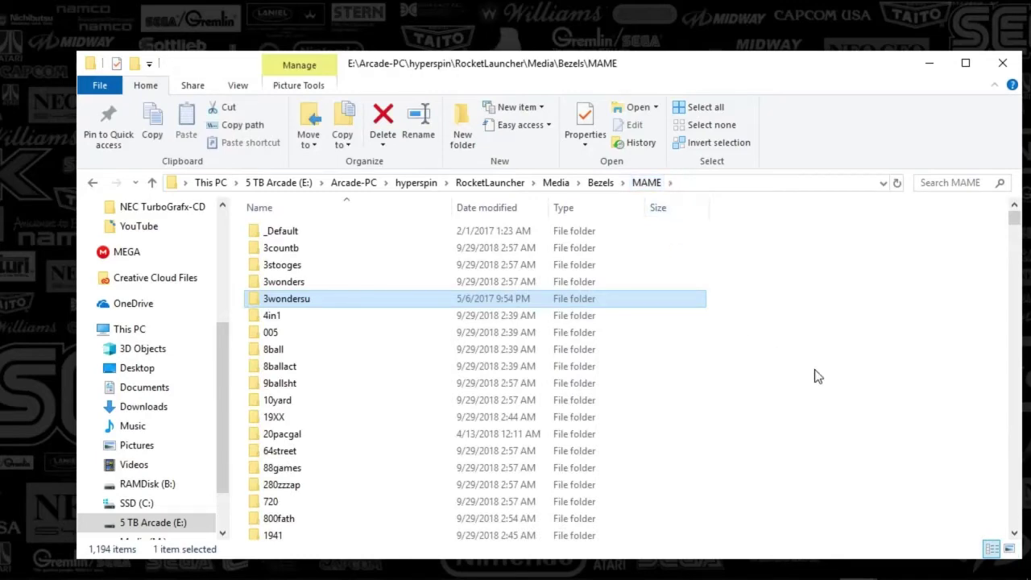
Open the sf2ce.zip archive from the MAME bezel folder in 7-Zip and enter its sf2ce folder
{"action": "scroll", "coordinate": [817, 376], "scroll_direction": "down", "scroll_amount": 20}
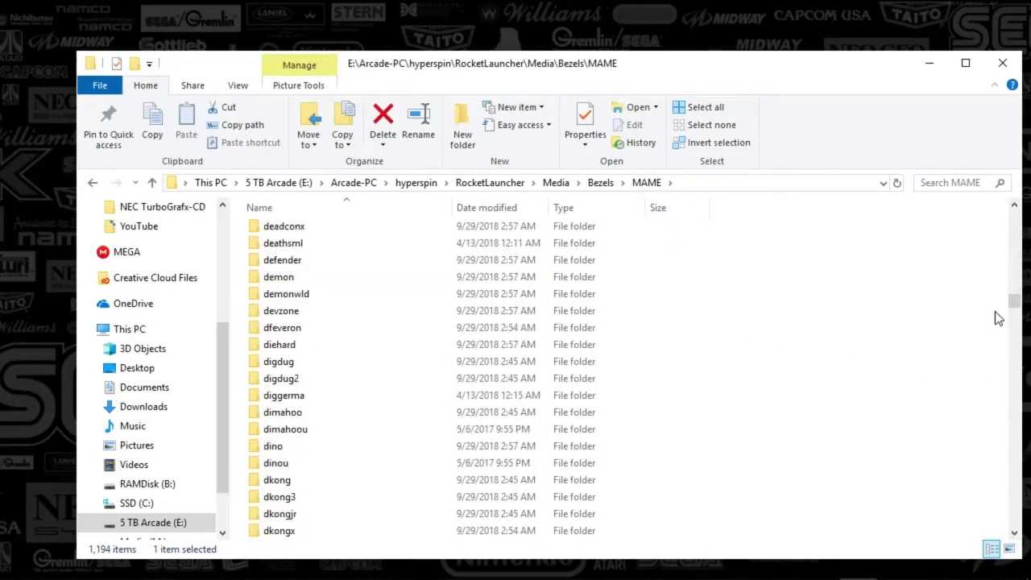
{"action": "left_click_drag", "start_coordinate": [1014, 302], "coordinate": [1015, 520]}
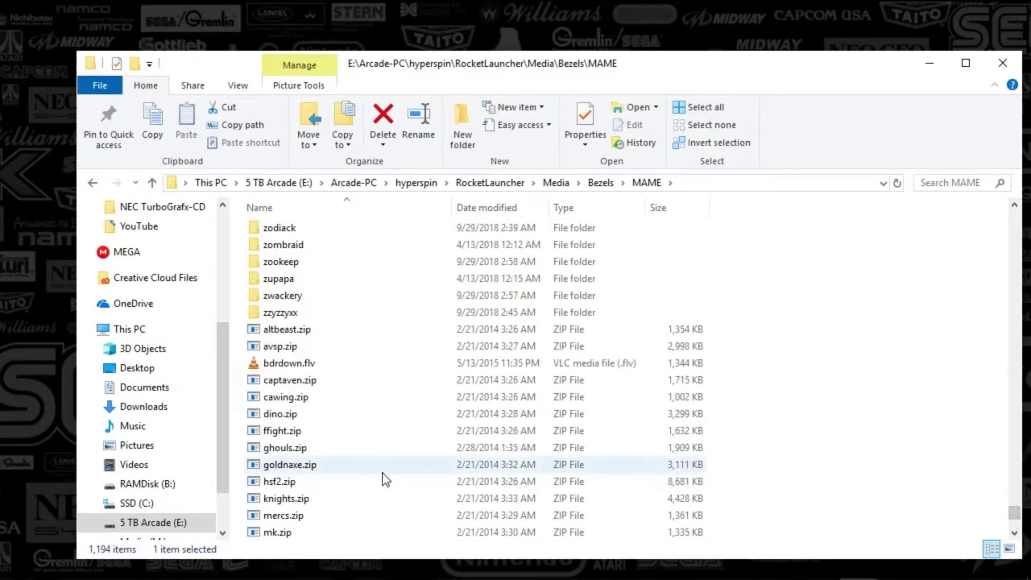
{"action": "scroll", "coordinate": [338, 460], "scroll_direction": "down", "scroll_amount": 6}
{"action": "left_click", "coordinate": [288, 448]}
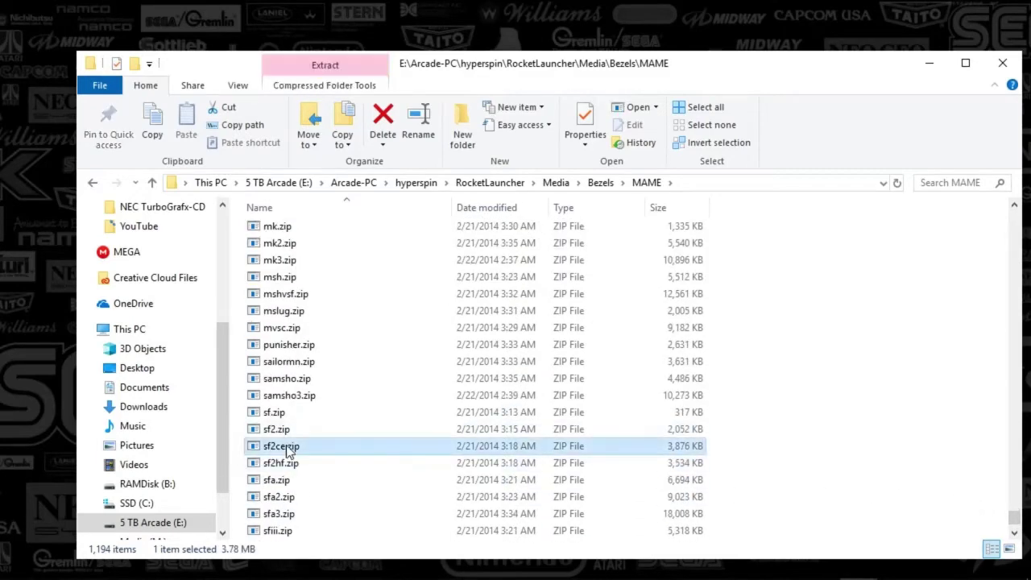
{"action": "right_click", "coordinate": [288, 452]}
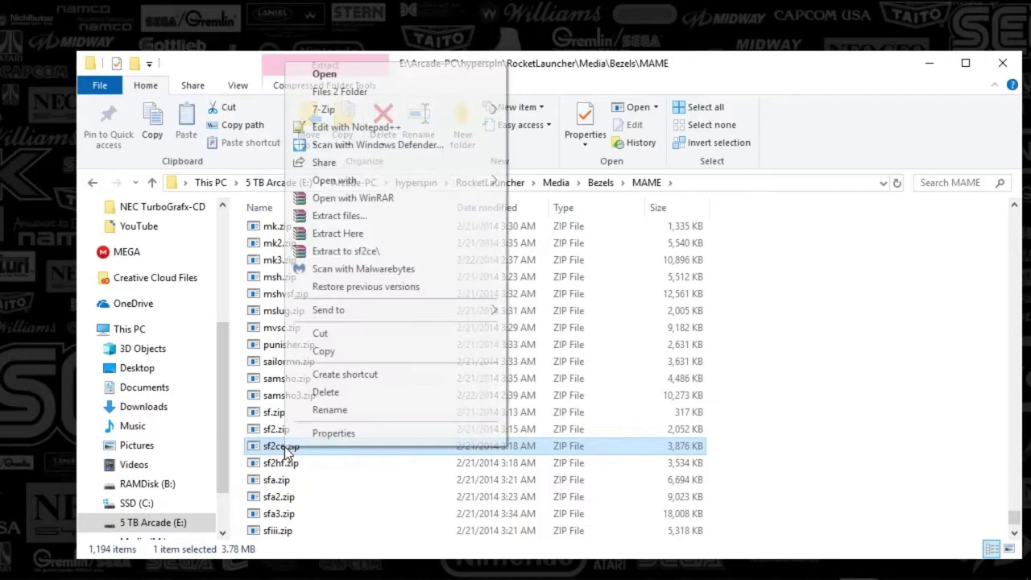
{"action": "mouse_move", "coordinate": [342, 110]}
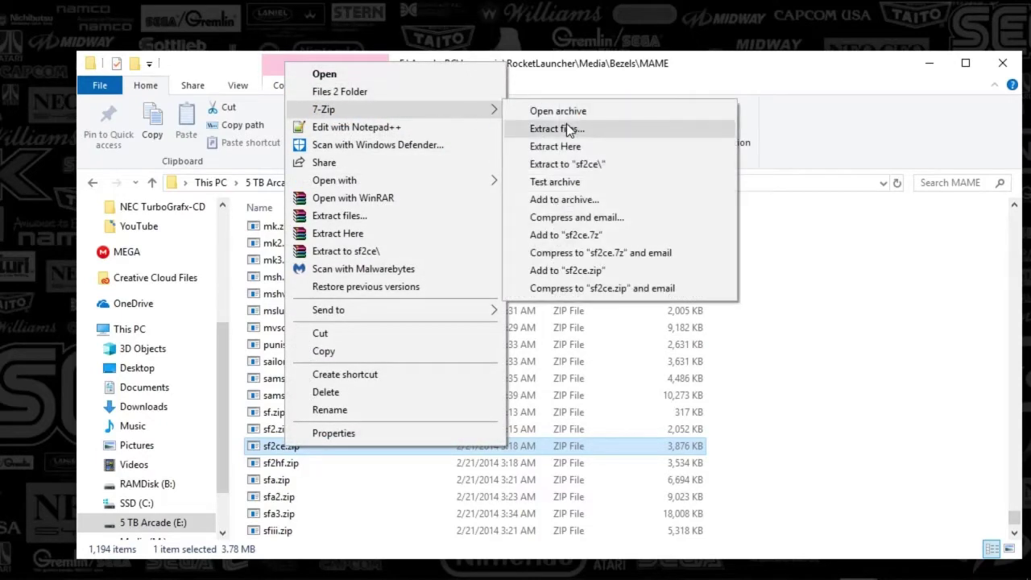
{"action": "left_click", "coordinate": [562, 108]}
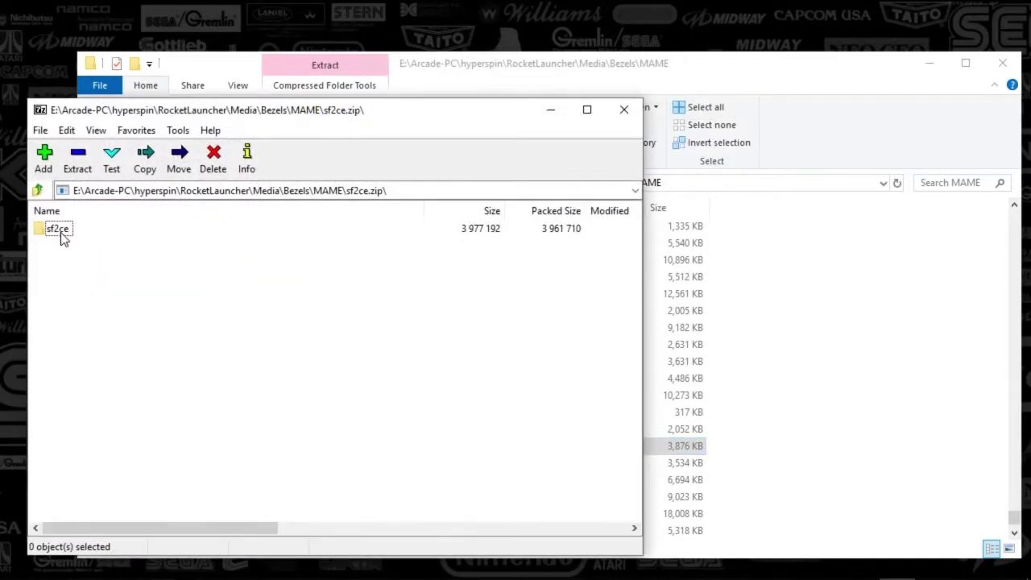
{"action": "left_click", "coordinate": [63, 234]}
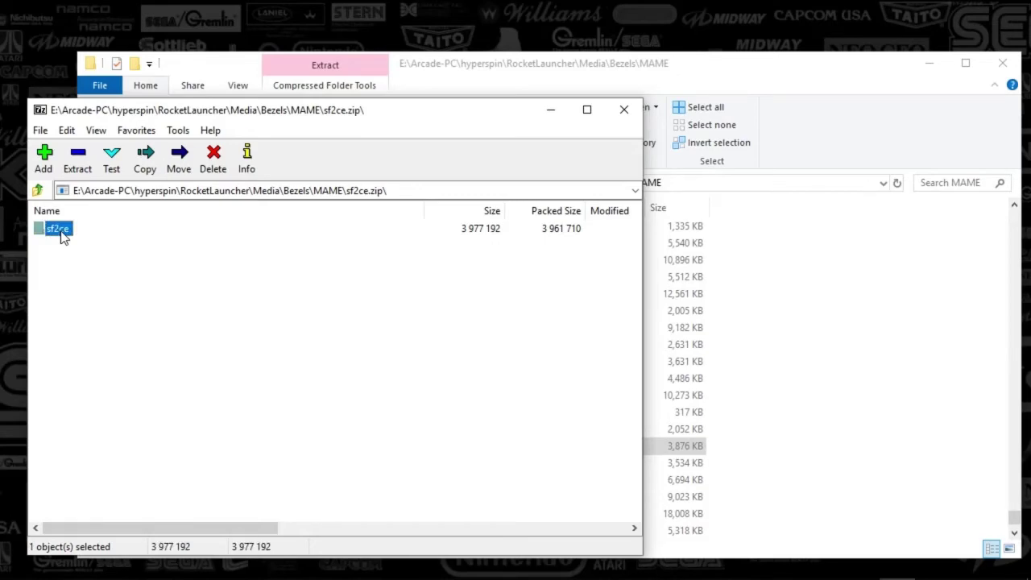
{"action": "double_click", "coordinate": [63, 234]}
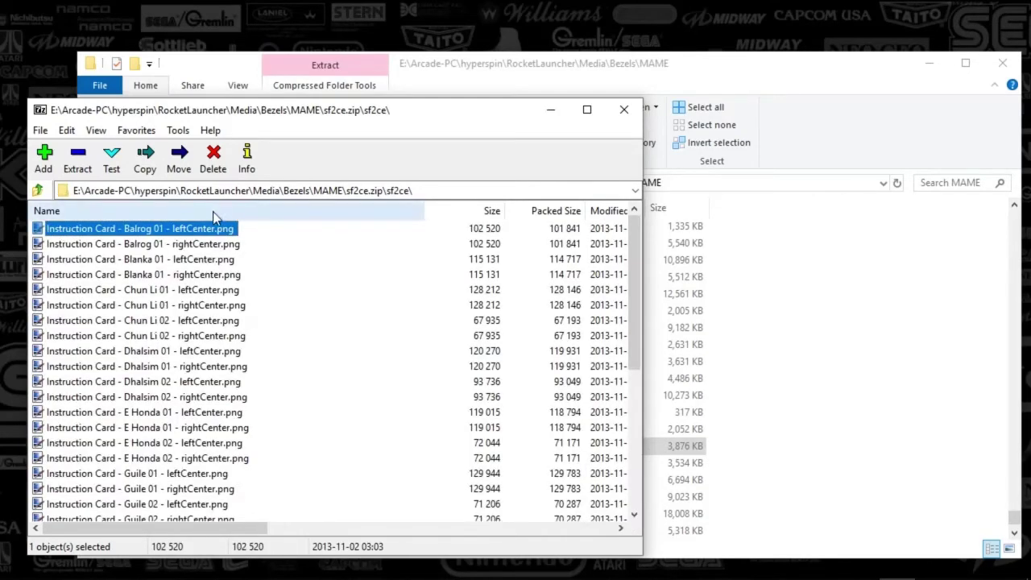
View the Chun Li 02 leftCenter and Dhalsim 02 rightCenter instruction card images, closing each one after viewing
{"action": "double_click", "coordinate": [209, 320]}
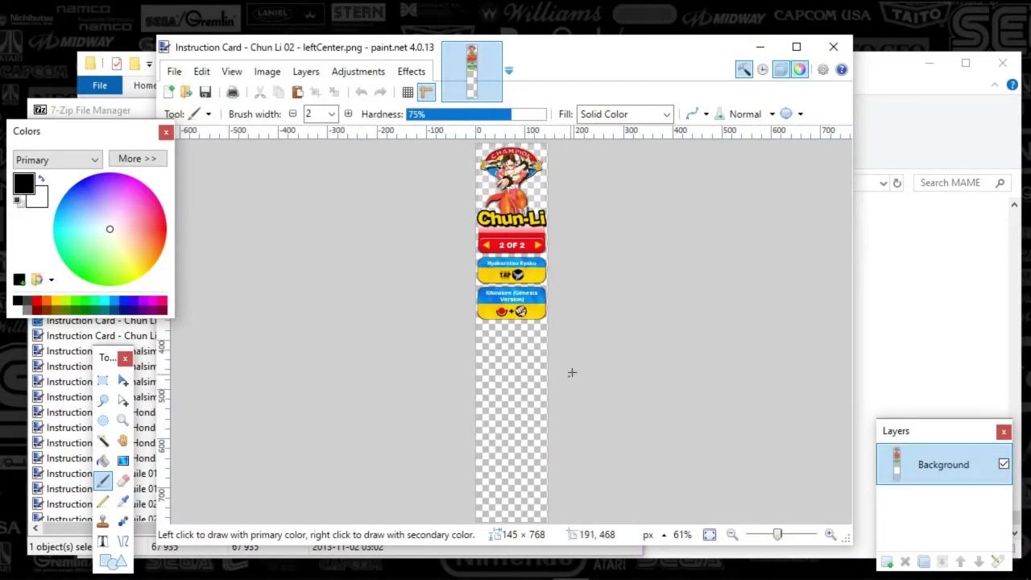
{"action": "left_click", "coordinate": [833, 47]}
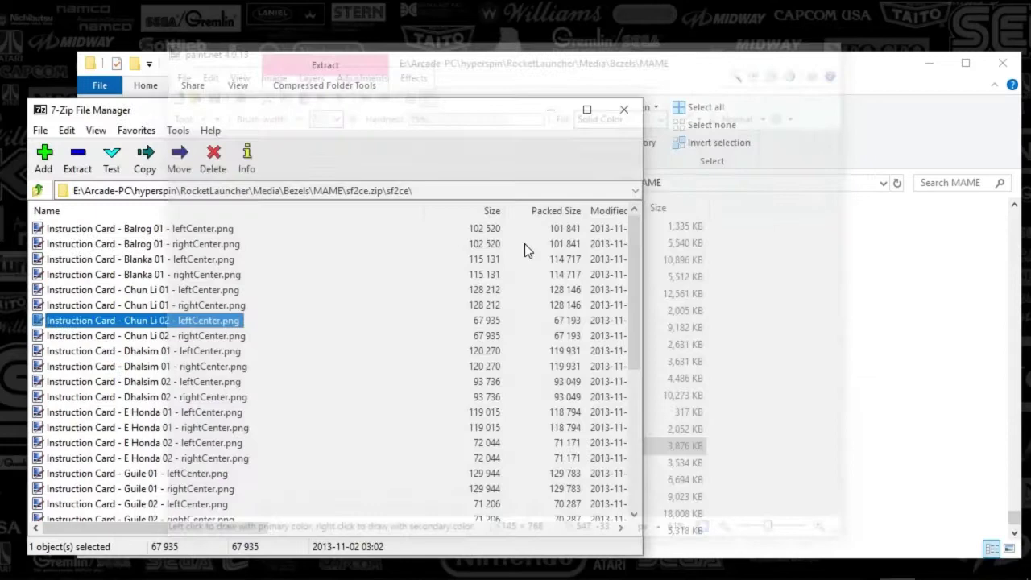
{"action": "left_click", "coordinate": [128, 396]}
{"action": "double_click", "coordinate": [129, 398]}
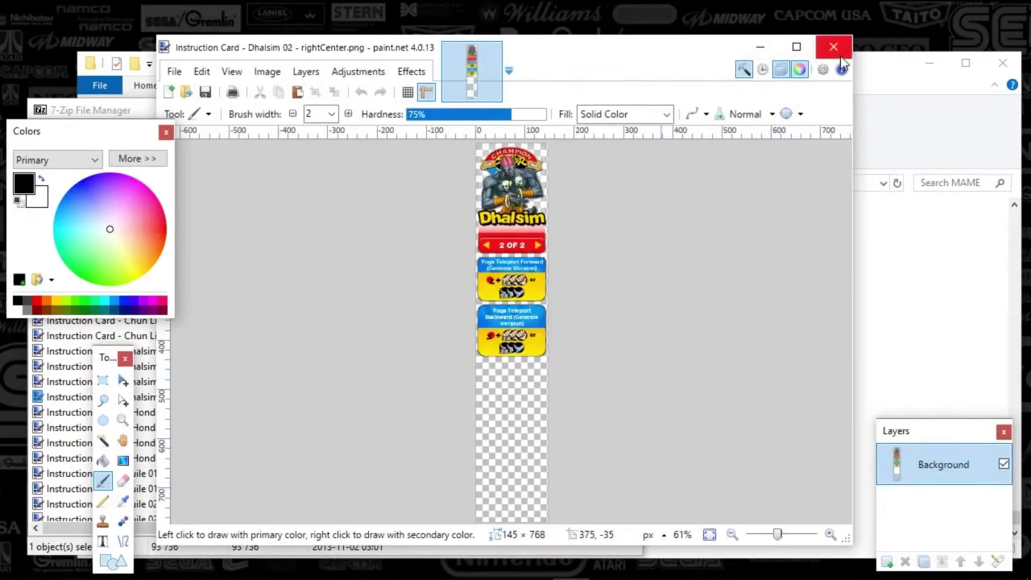
{"action": "left_click", "coordinate": [833, 47]}
View the Zangief 01 rightCenter instruction card image, and close both the image and the sf2ce.zip archive
{"action": "scroll", "coordinate": [133, 452], "scroll_direction": "down", "scroll_amount": 6}
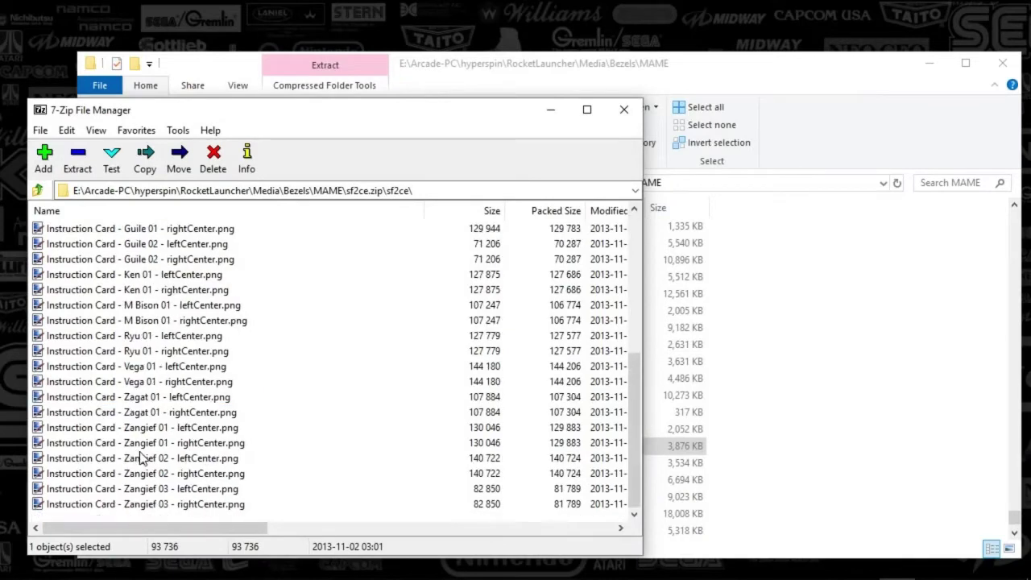
{"action": "left_click", "coordinate": [141, 449]}
{"action": "double_click", "coordinate": [141, 449]}
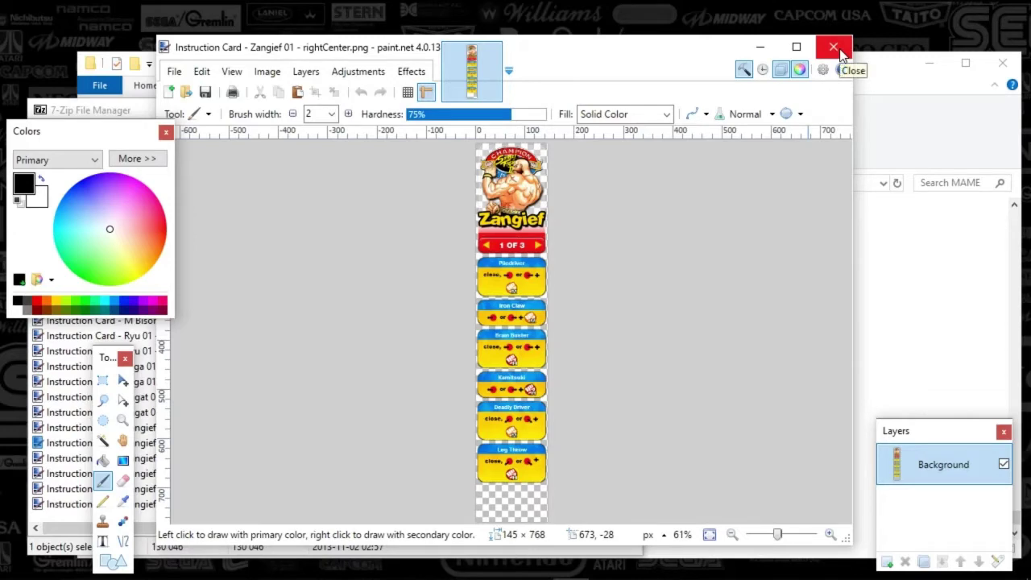
{"action": "left_click", "coordinate": [834, 48]}
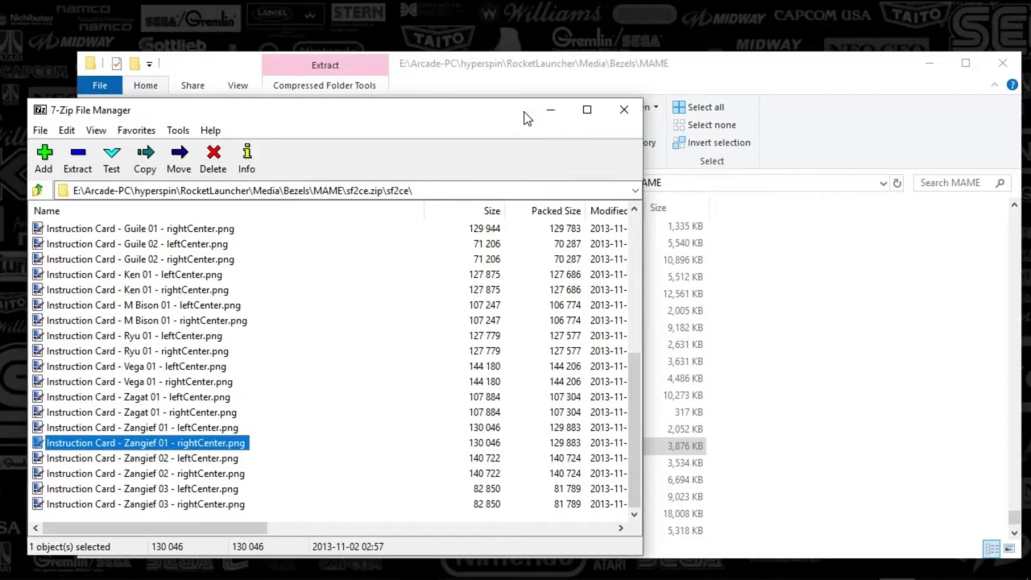
{"action": "left_click_drag", "start_coordinate": [520, 117], "coordinate": [517, 112]}
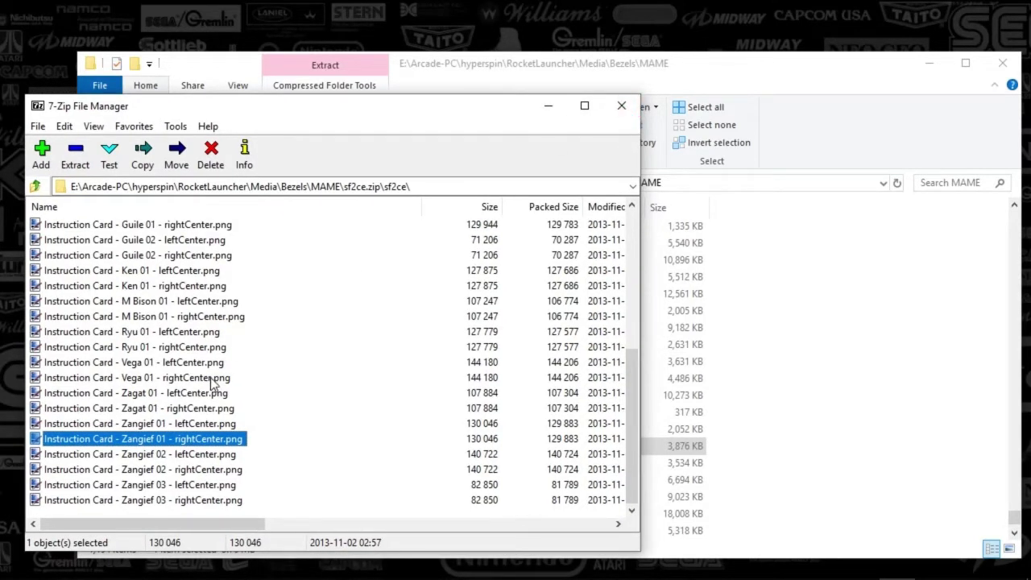
{"action": "left_click", "coordinate": [622, 107]}
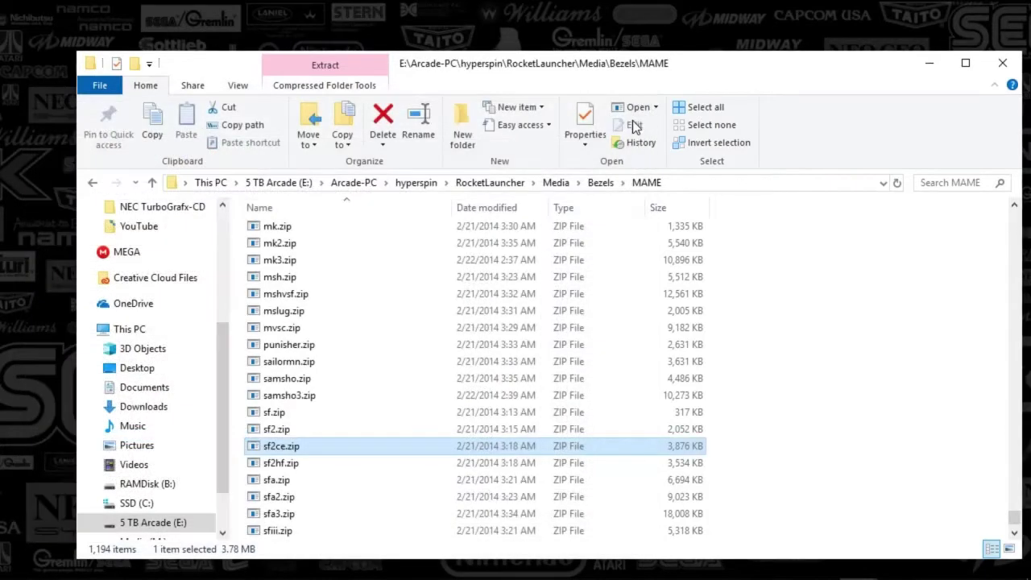
Switch to FileZilla, locate the MAME bezels folder in the remote site tree, and minimize the program
{"action": "mouse_move", "coordinate": [427, 572]}
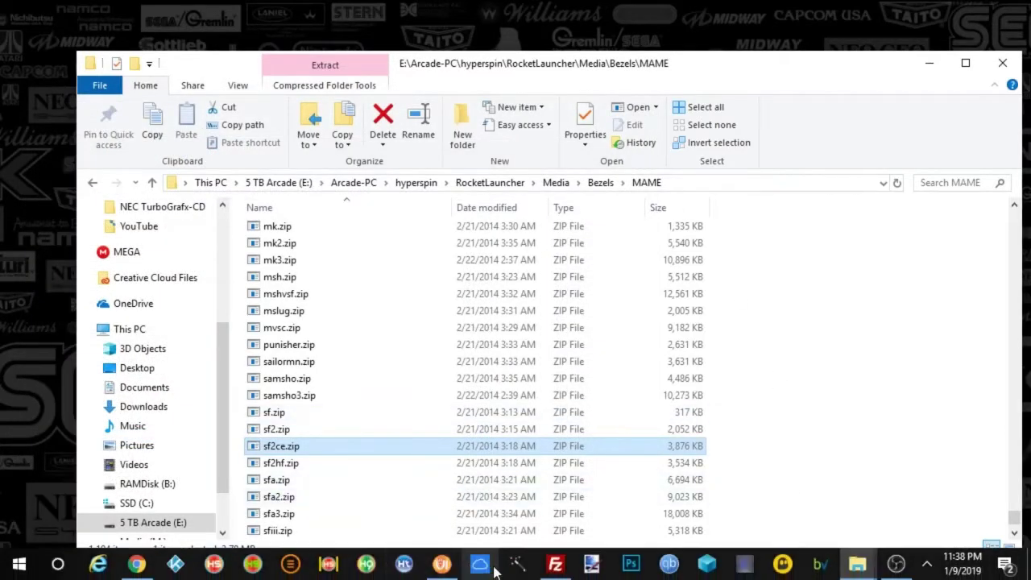
{"action": "left_click", "coordinate": [554, 566]}
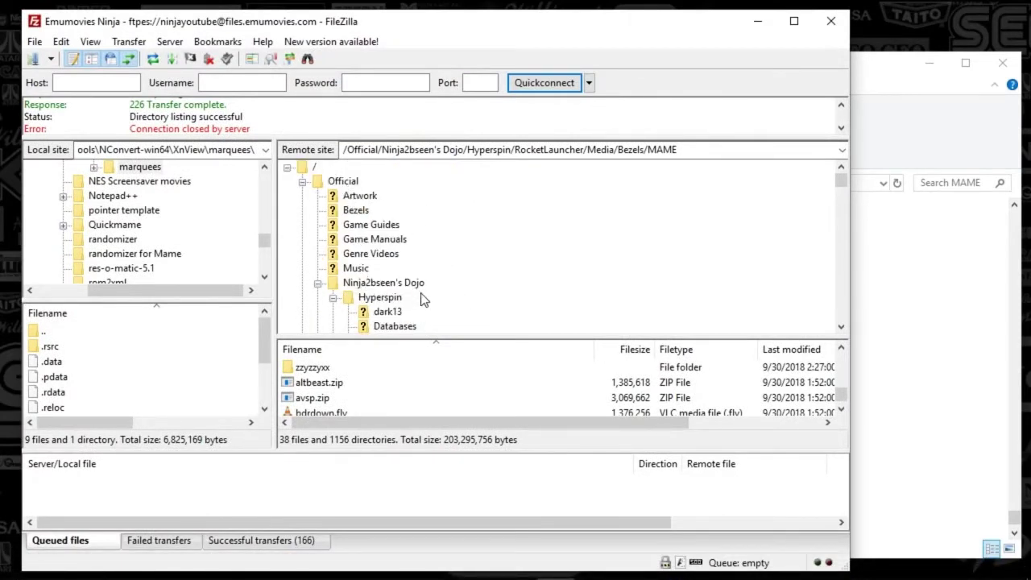
{"action": "scroll", "coordinate": [414, 308], "scroll_direction": "down", "scroll_amount": 4}
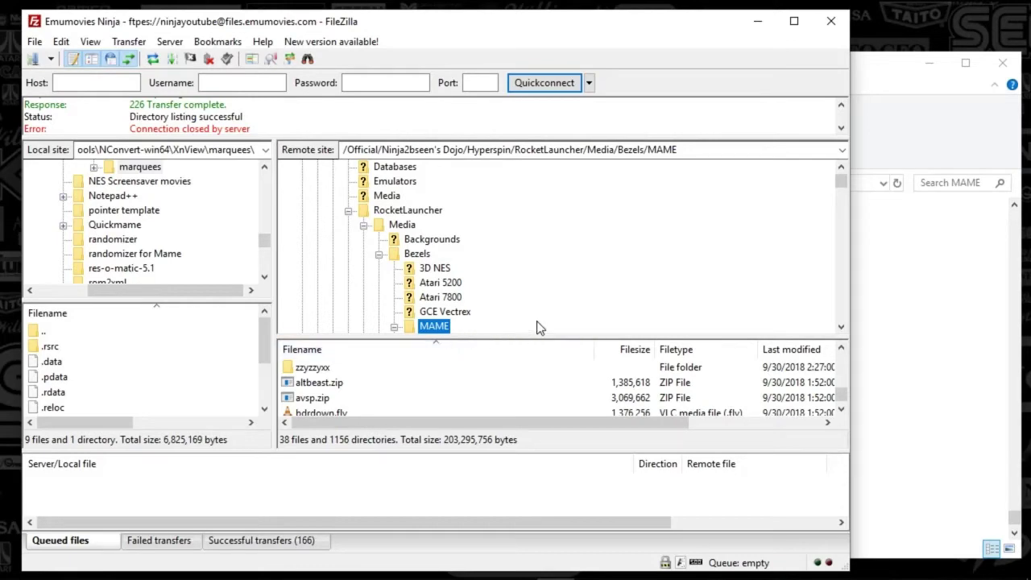
{"action": "left_click", "coordinate": [757, 24]}
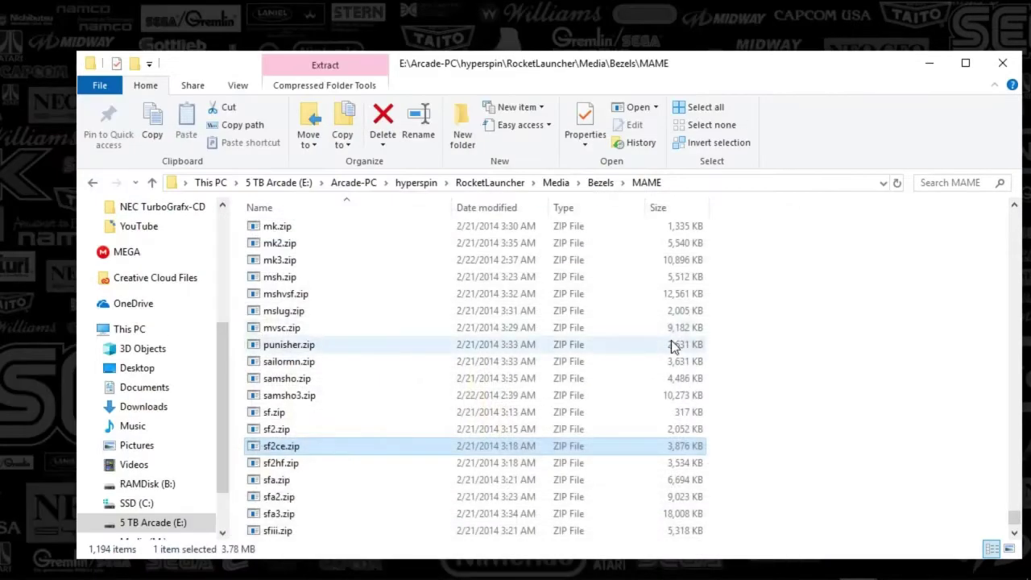
Switch to RocketLauncherUI and open the Instruction Cards settings for the MAME system
{"action": "mouse_move", "coordinate": [554, 569]}
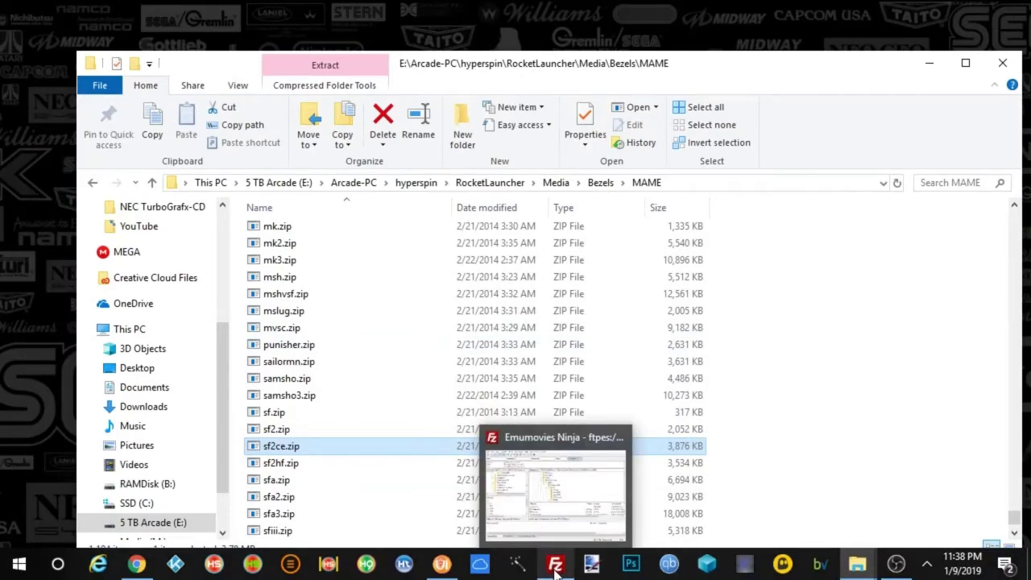
{"action": "left_click", "coordinate": [442, 570]}
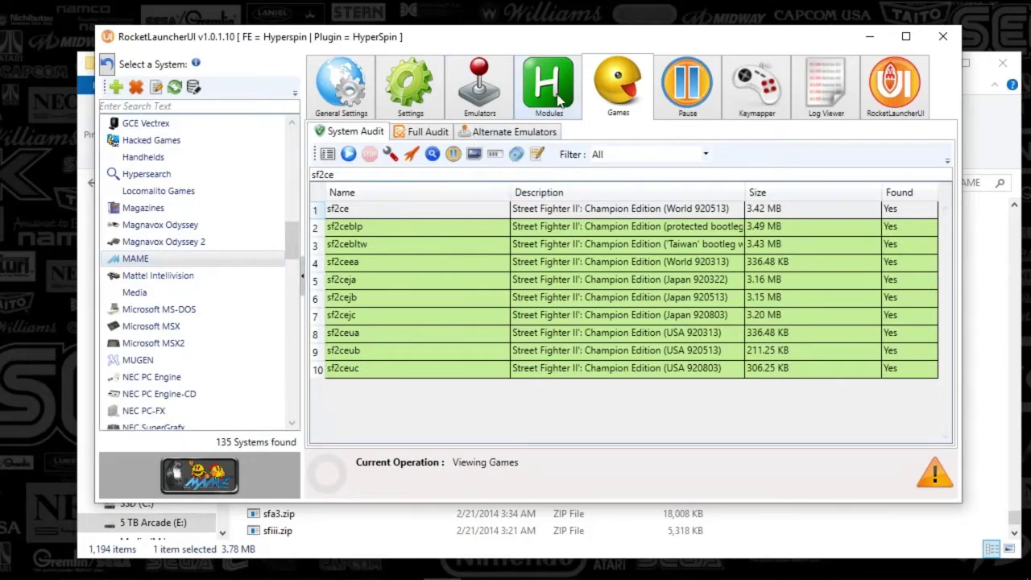
{"action": "left_click", "coordinate": [424, 100]}
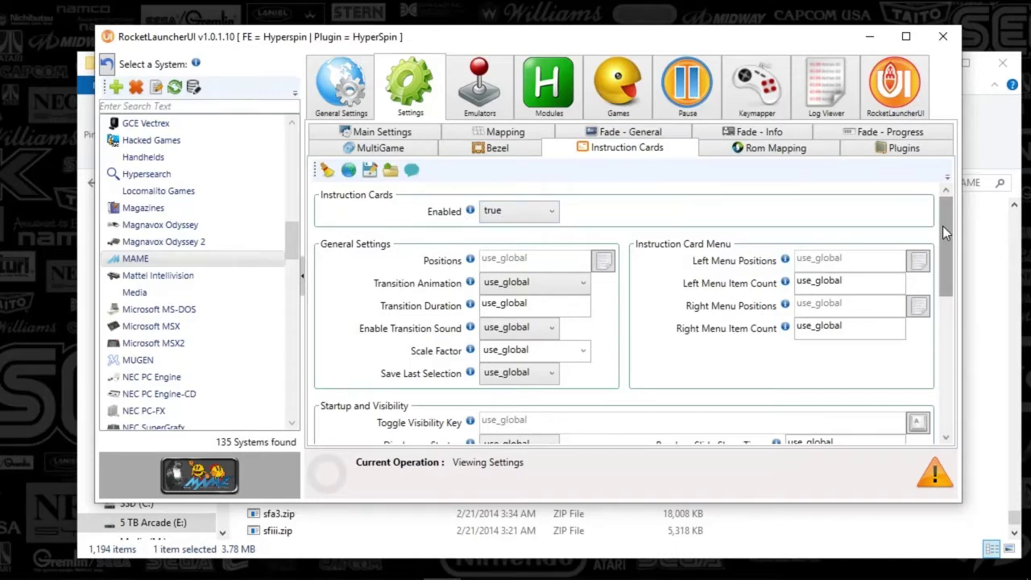
Look through the MAME instruction card settings and open the same settings for the GLOBAL system
{"action": "left_click_drag", "start_coordinate": [946, 248], "coordinate": [946, 384]}
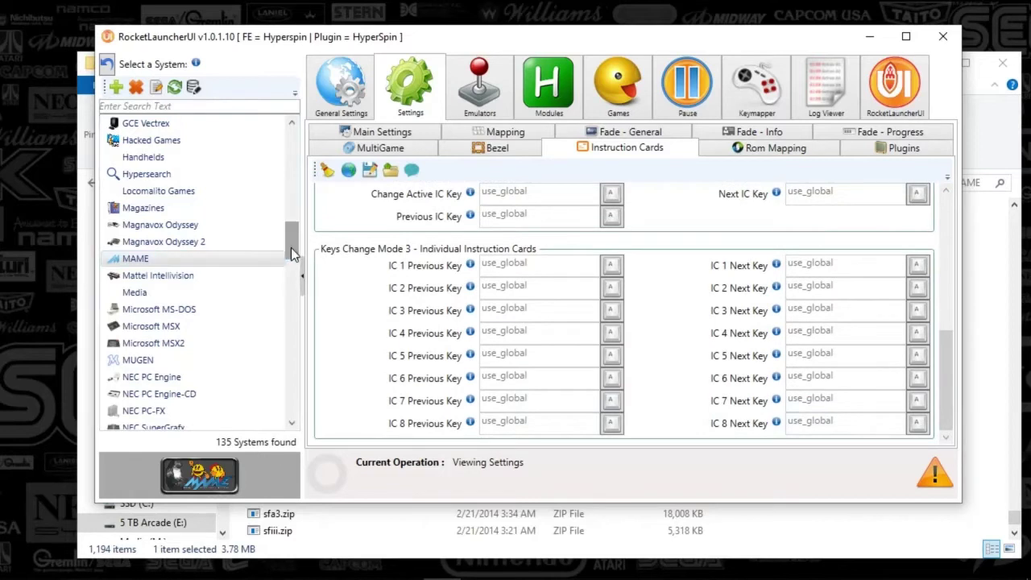
{"action": "left_click_drag", "start_coordinate": [291, 248], "coordinate": [288, 156]}
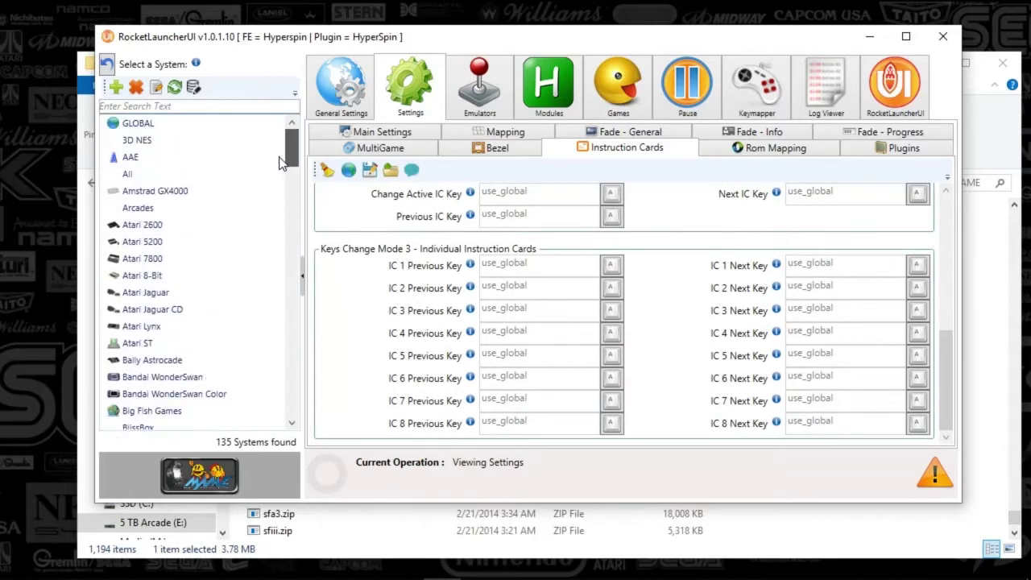
{"action": "left_click", "coordinate": [137, 125]}
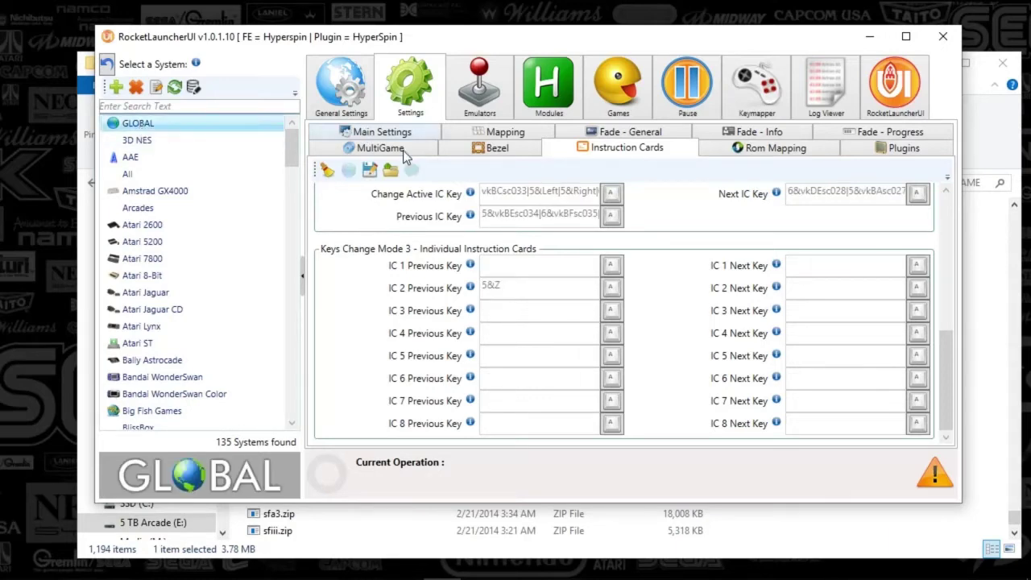
Examine the global instruction card settings from general options through startup, visibility and key change modes, including the hotkey descriptions
{"action": "left_click_drag", "start_coordinate": [947, 355], "coordinate": [947, 219]}
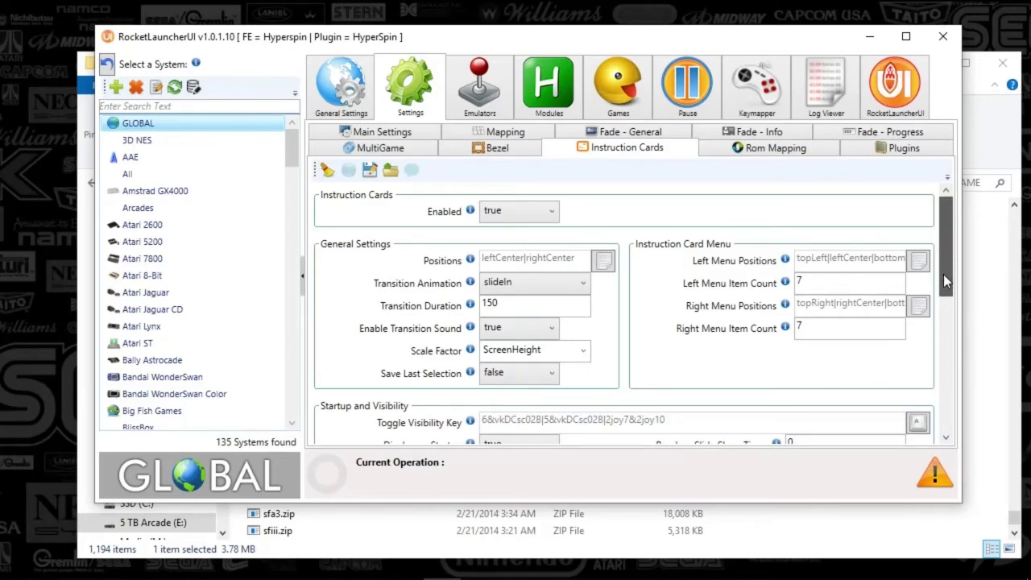
{"action": "left_click_drag", "start_coordinate": [945, 277], "coordinate": [947, 341]}
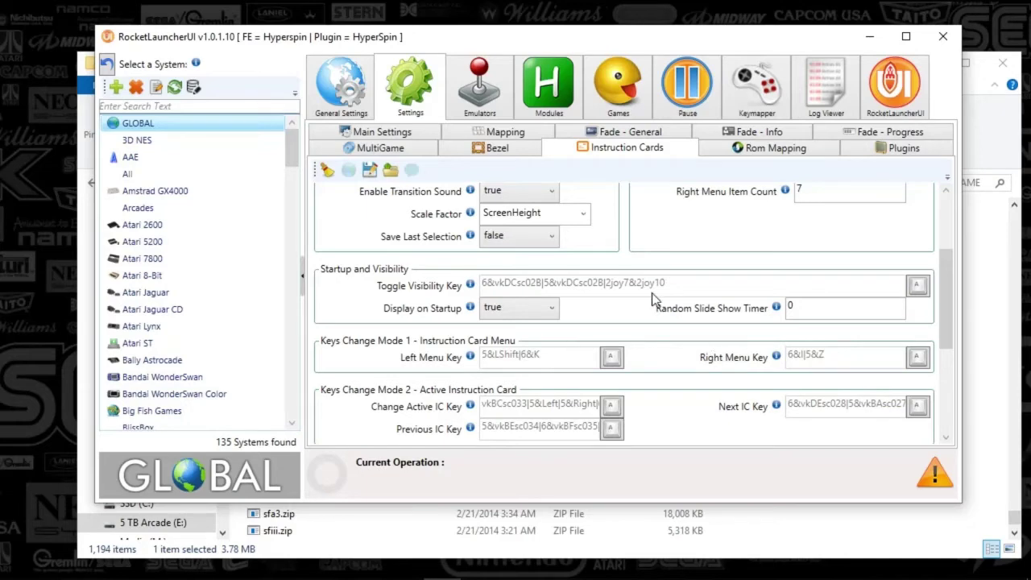
{"action": "mouse_move", "coordinate": [470, 359]}
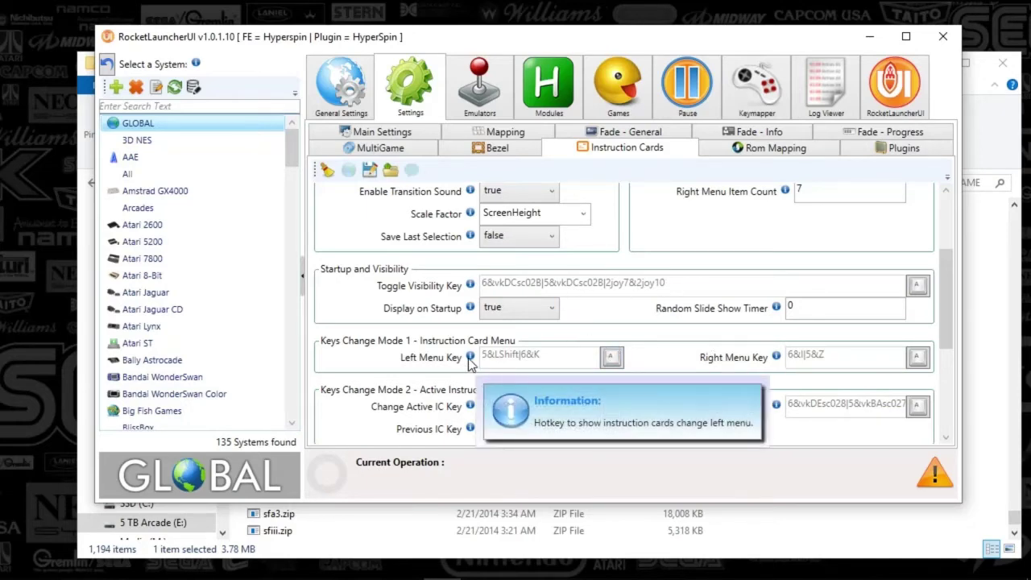
{"action": "scroll", "coordinate": [954, 364], "scroll_direction": "down", "scroll_amount": 3}
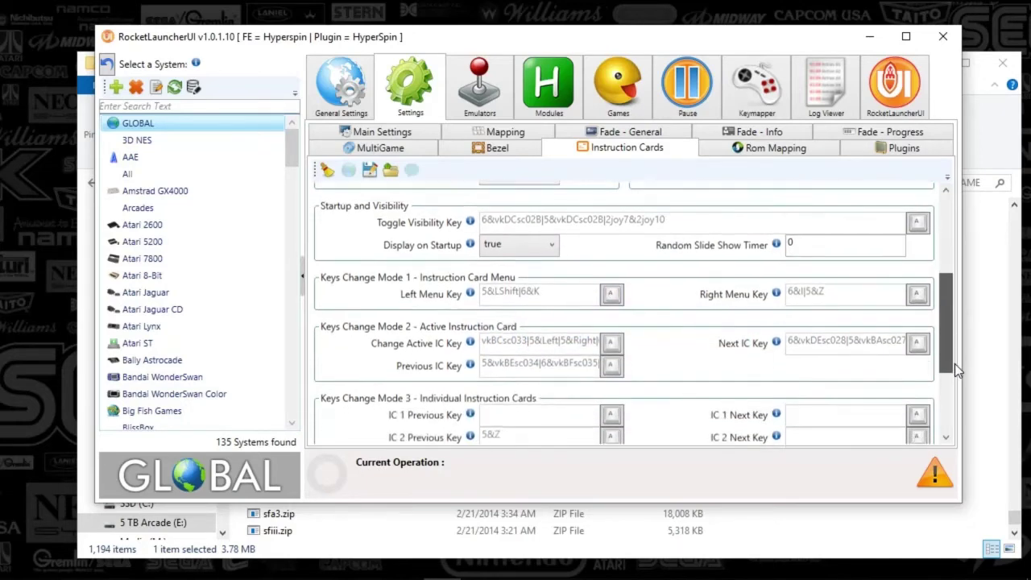
{"action": "left_click_drag", "start_coordinate": [955, 363], "coordinate": [925, 348]}
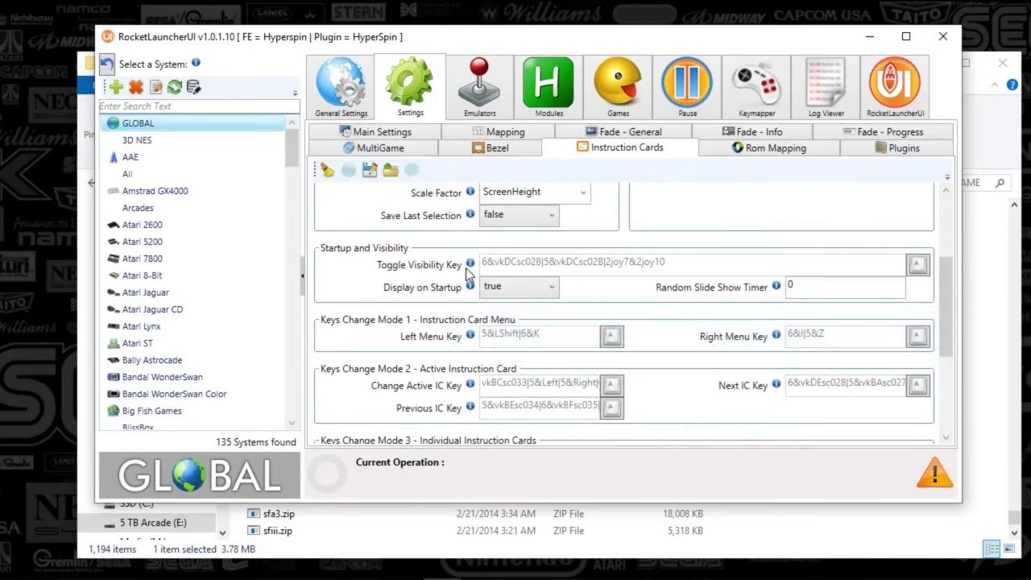
{"action": "mouse_move", "coordinate": [472, 269]}
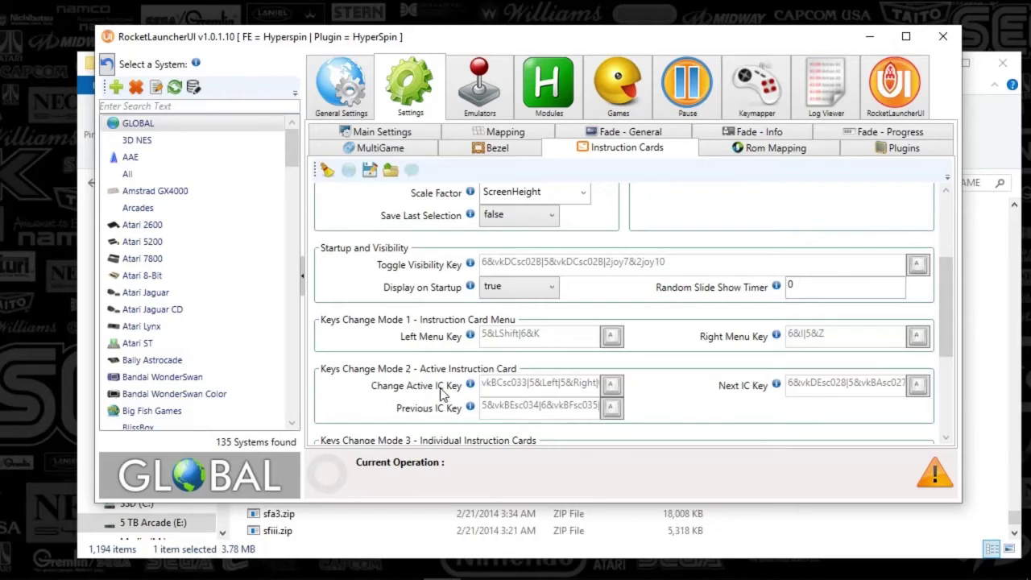
{"action": "mouse_move", "coordinate": [471, 386]}
View the hotkey configuration for Next IC Key, close it, and look over the individual instruction card keys of mode 3
{"action": "left_click", "coordinate": [918, 386]}
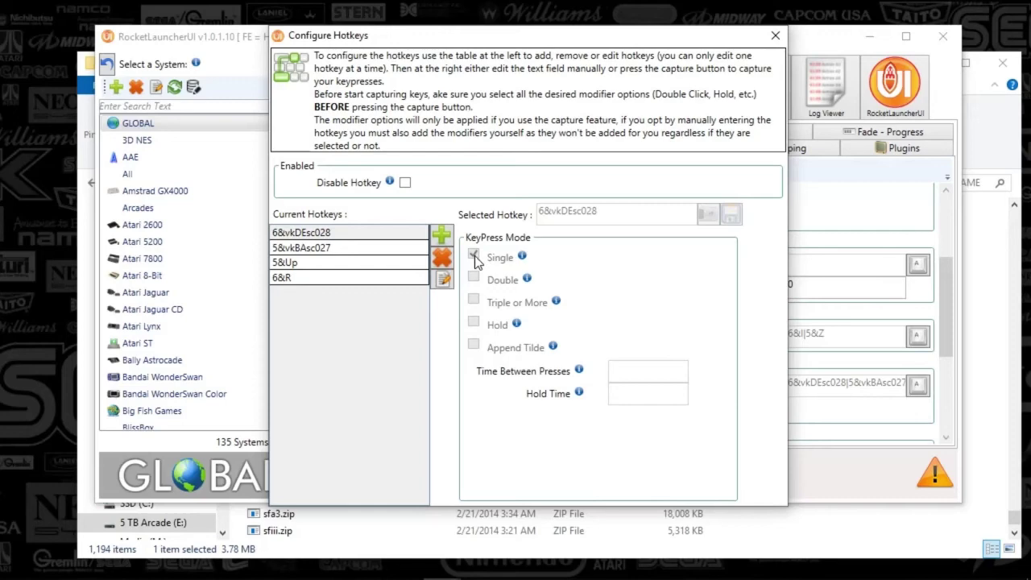
{"action": "left_click", "coordinate": [775, 37]}
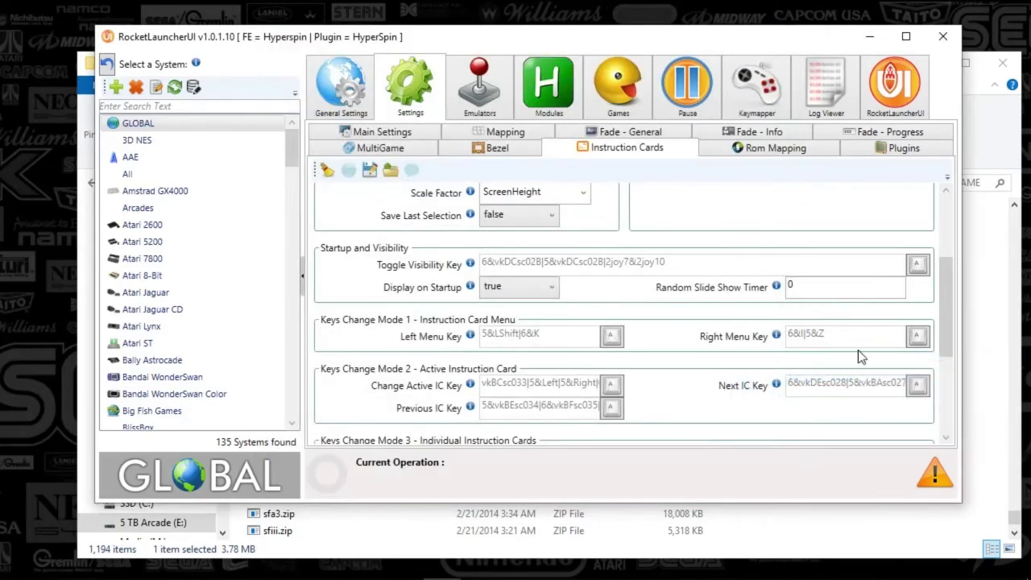
{"action": "left_click_drag", "start_coordinate": [947, 307], "coordinate": [940, 382]}
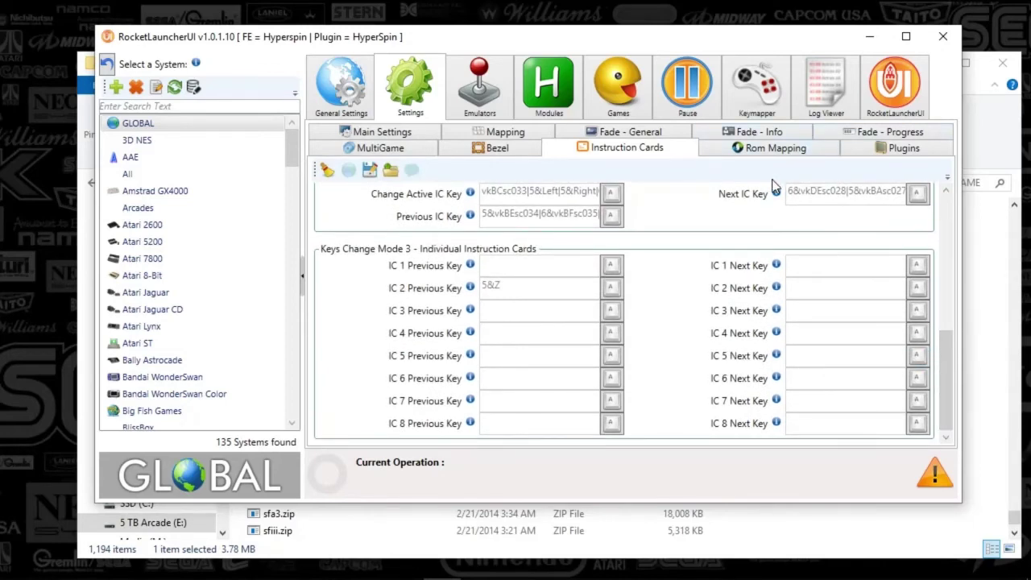
Select the MAME system, open its games with the sf2ce filter, and start a system audit
{"action": "left_click_drag", "start_coordinate": [289, 167], "coordinate": [297, 255]}
{"action": "left_click", "coordinate": [137, 292]}
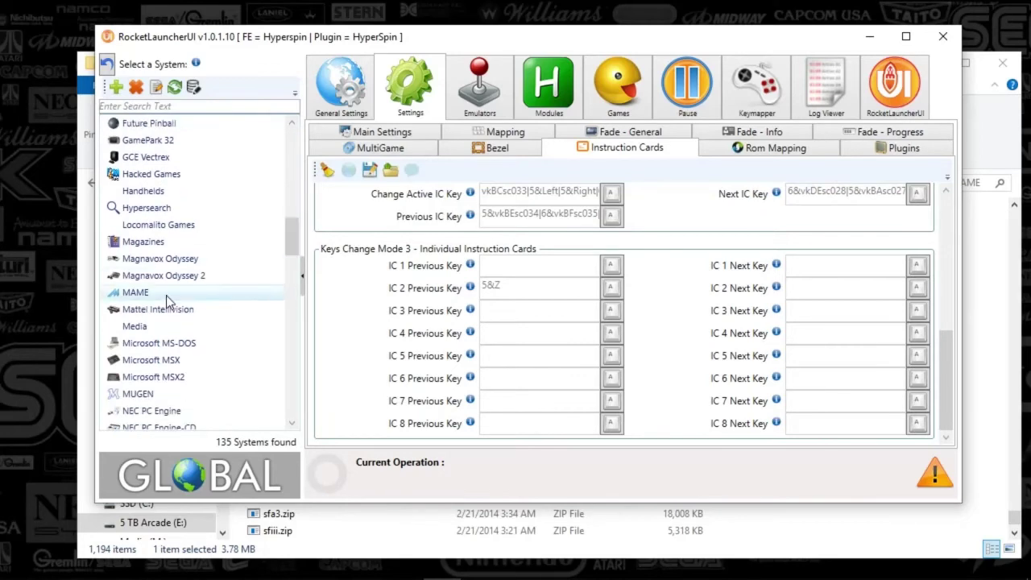
{"action": "left_click", "coordinate": [598, 111]}
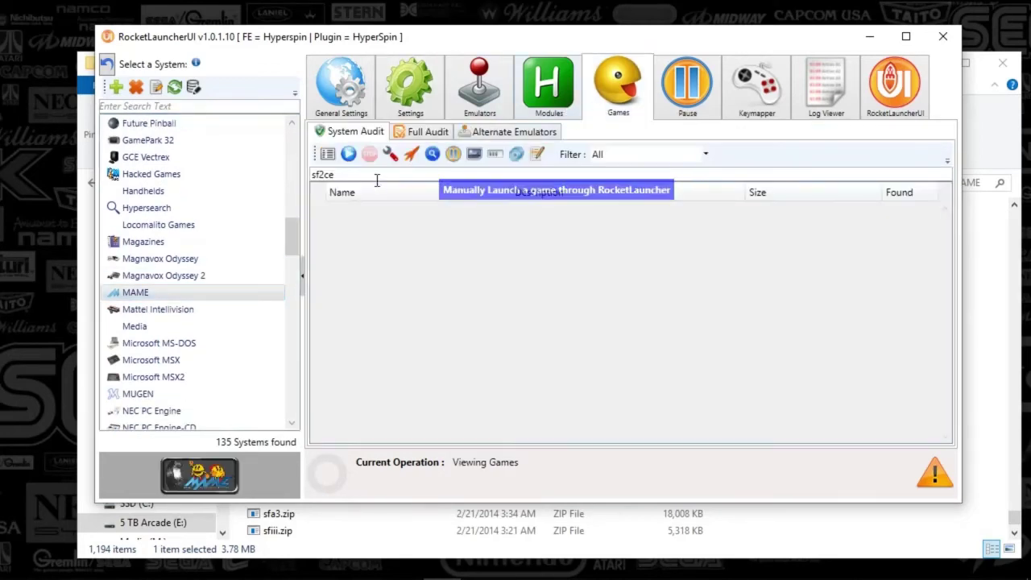
{"action": "left_click", "coordinate": [348, 154]}
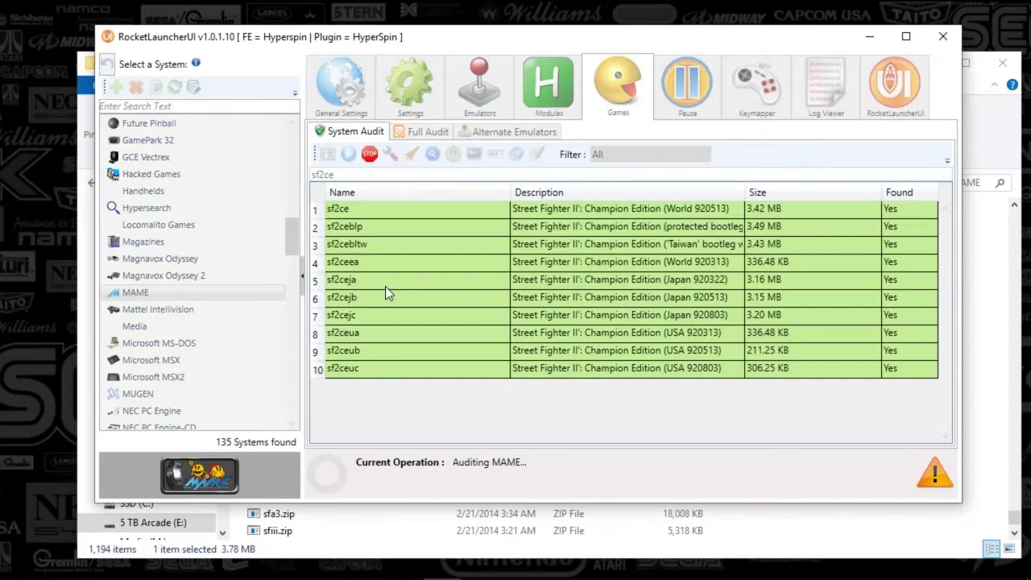
Select the sf2ce game, stop the running audit, and launch the game through RocketLauncher
{"action": "left_click", "coordinate": [362, 211]}
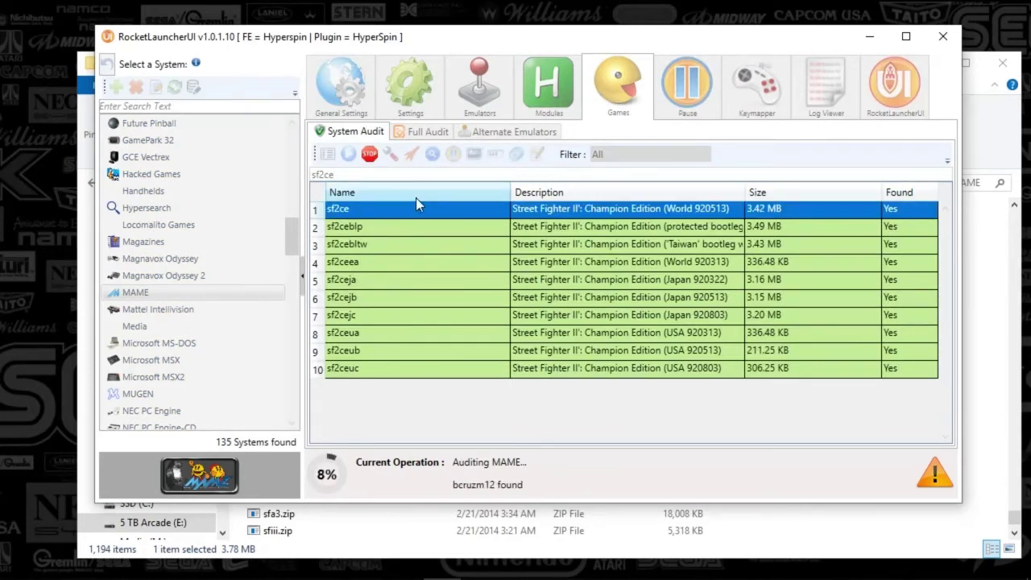
{"action": "left_click", "coordinate": [370, 154]}
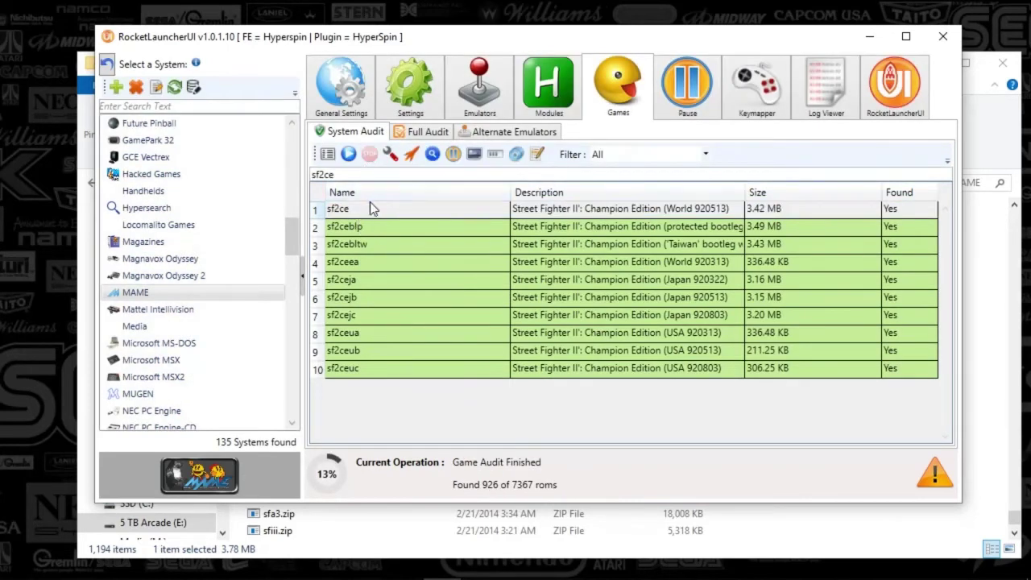
{"action": "left_click", "coordinate": [411, 159]}
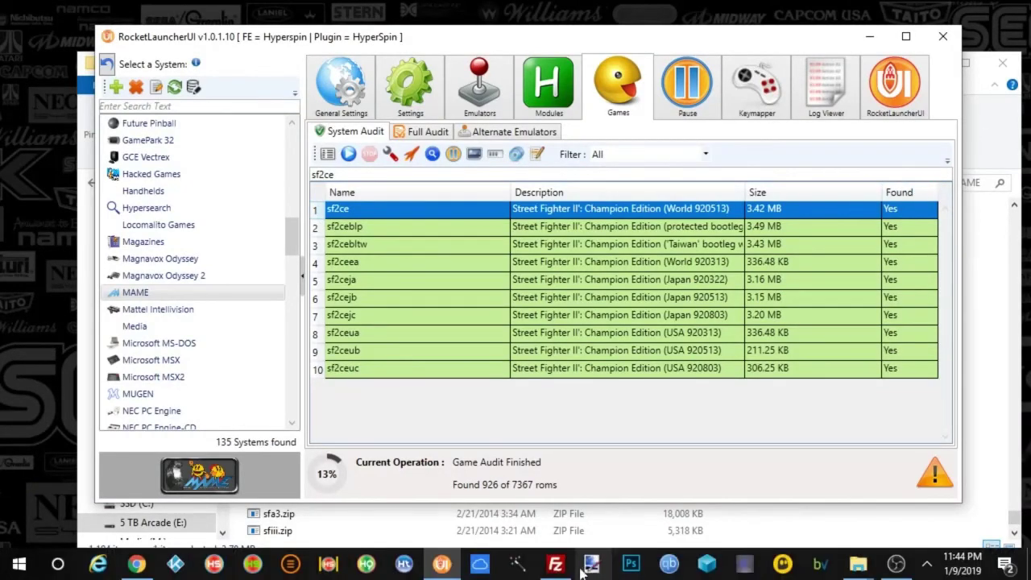
Switch to FileZilla to browse the remote RocketLauncher media folders
{"action": "left_click", "coordinate": [555, 567]}
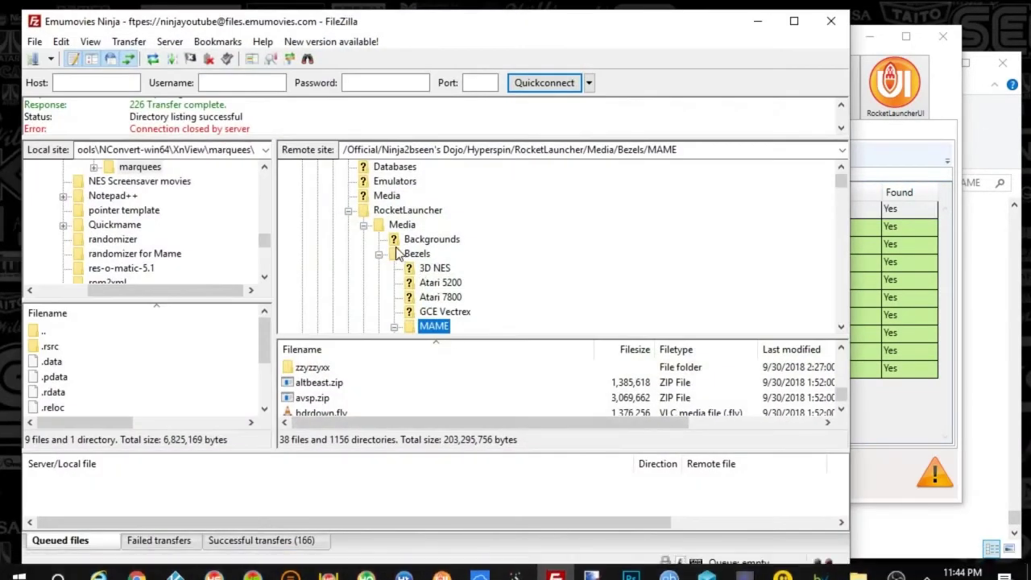